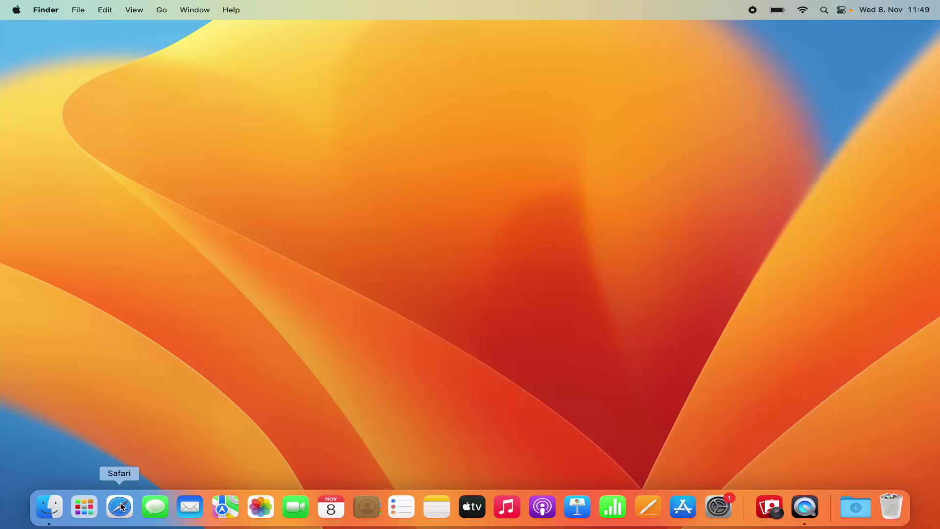
In Safari, search Google for 'google chrome download'
click(121, 507)
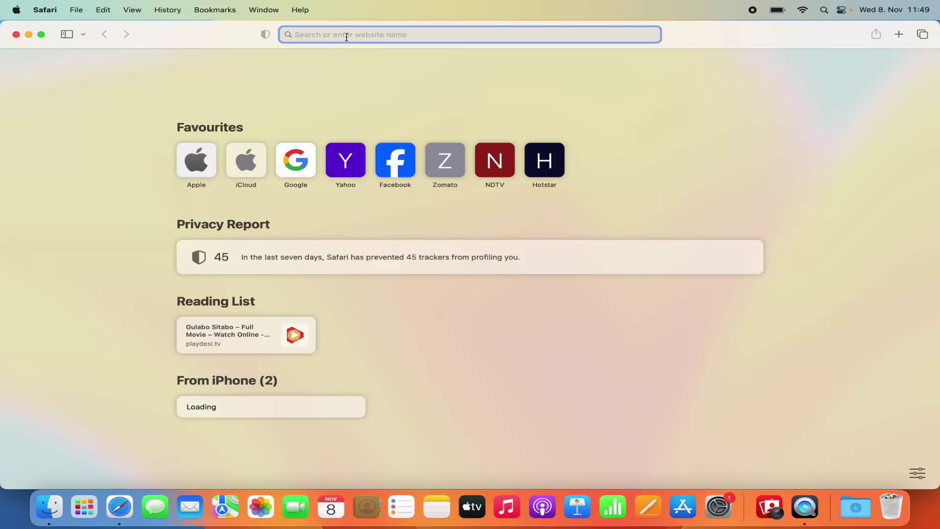
text(google ch)
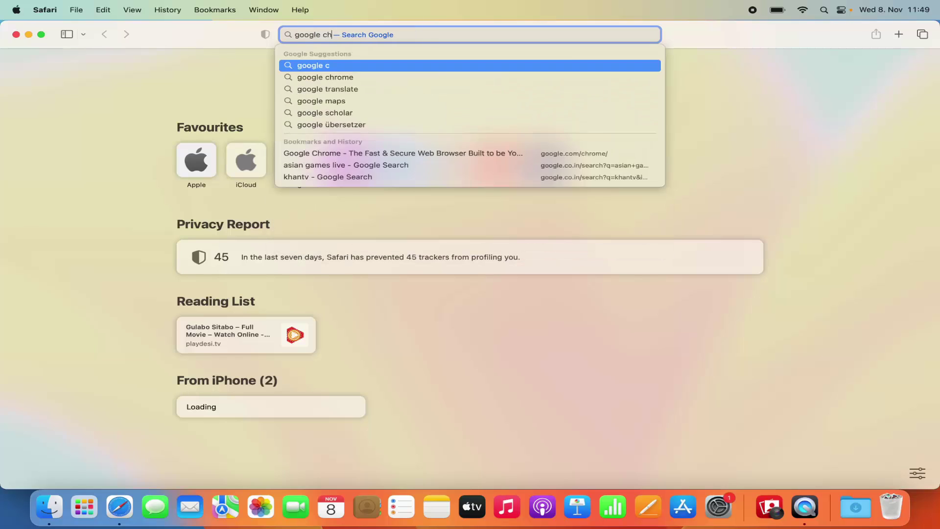
text(rome download)
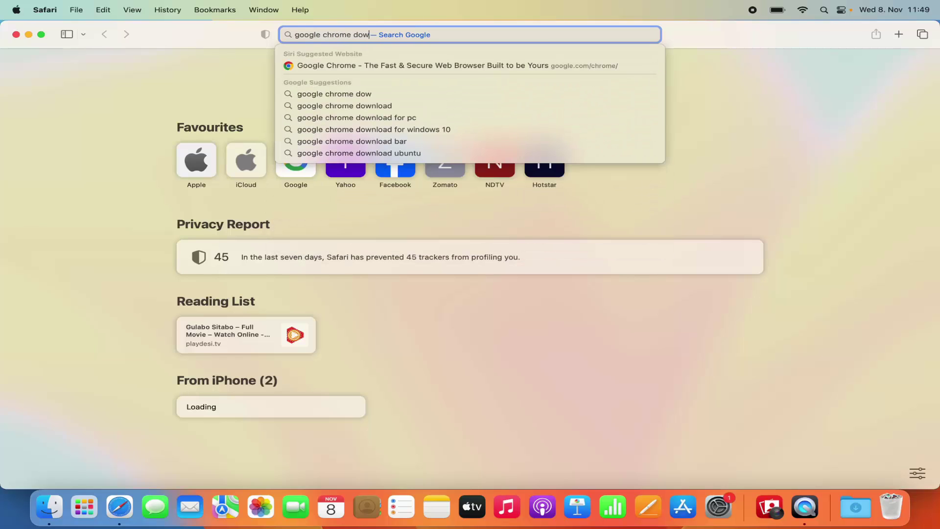
click(327, 106)
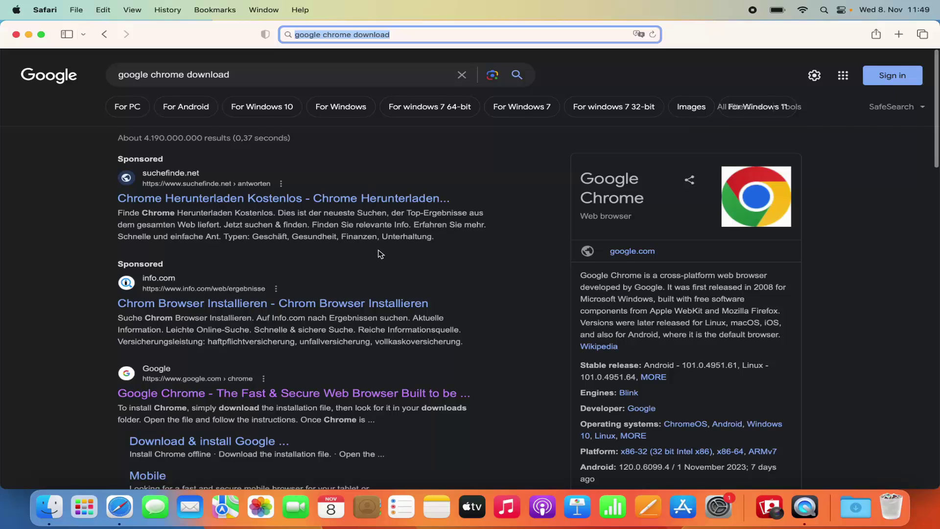
Open the 'Google Chrome - The Fast & Secure Web Browser' search result
scroll(381, 254, down, 5)
scroll(381, 254, down, 2)
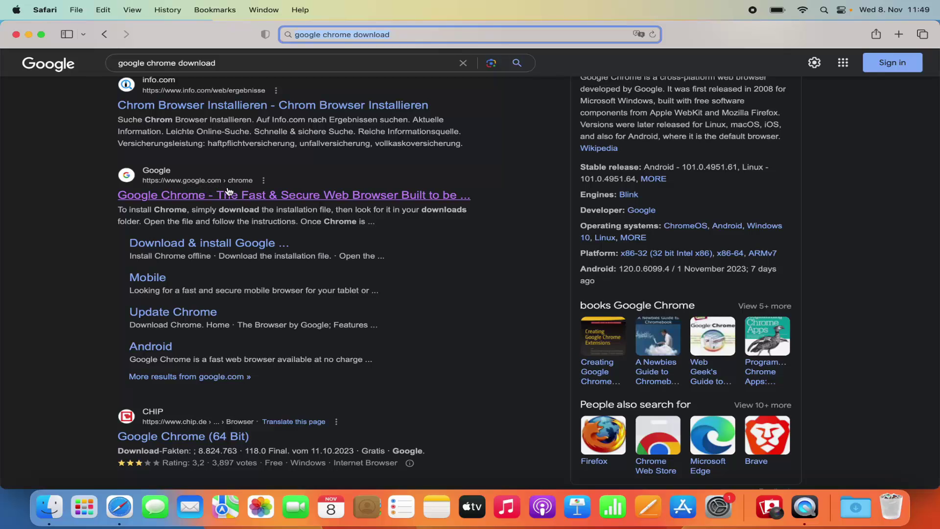
click(236, 198)
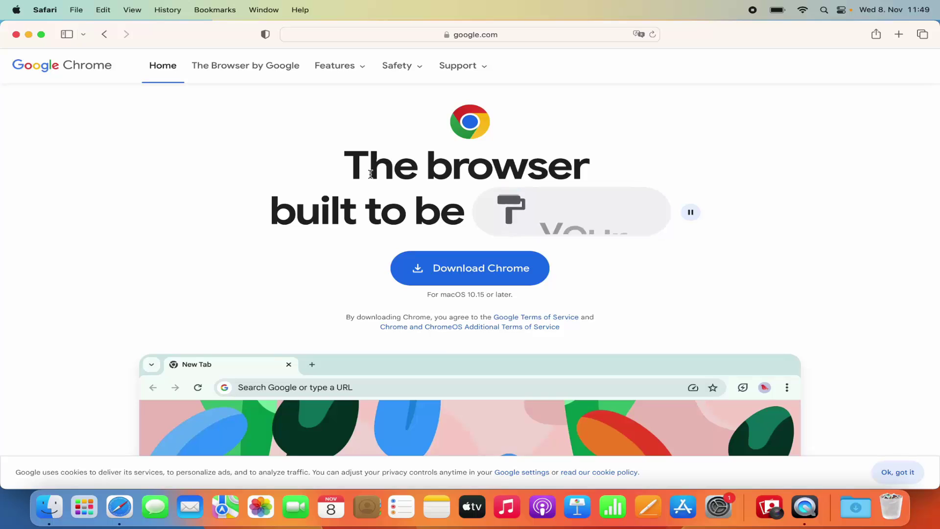
Download googlechrome.dmg (203,7 MB), allowing google.com downloads, and open it from Safari's downloads list
click(449, 274)
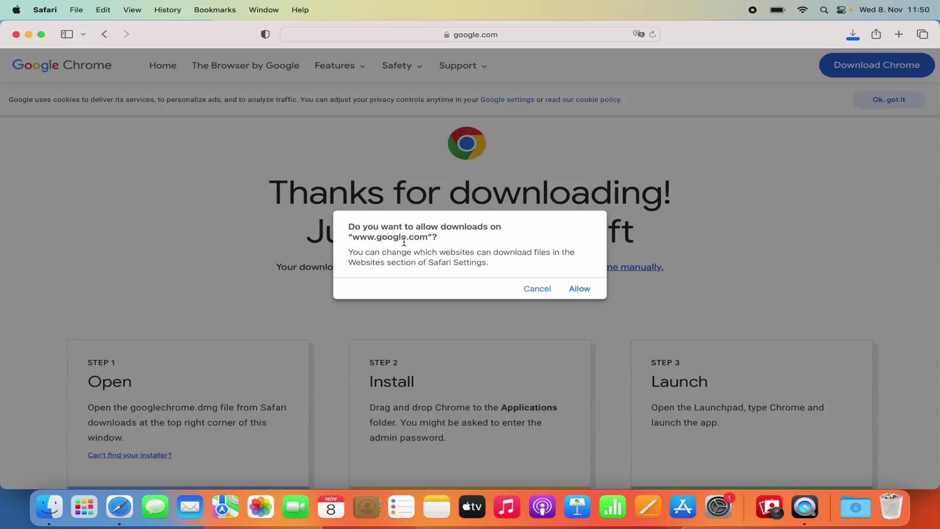
click(577, 292)
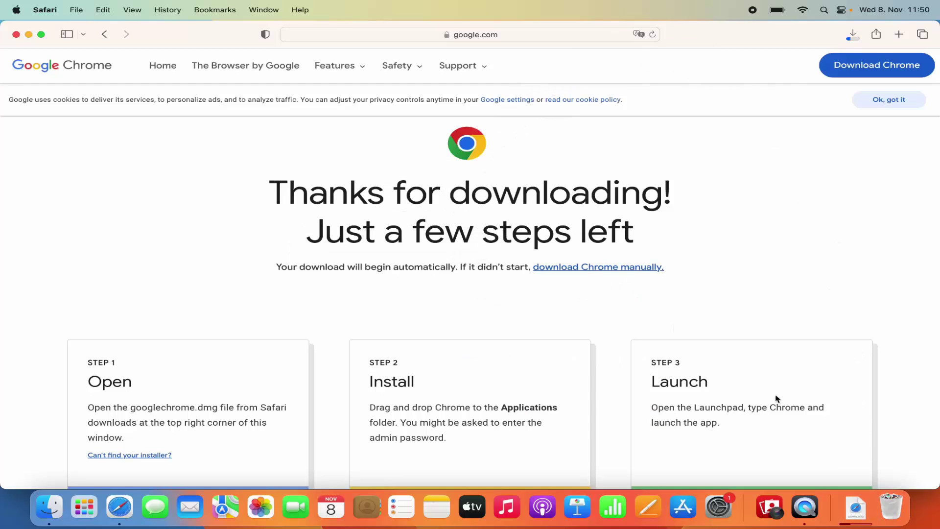
click(852, 34)
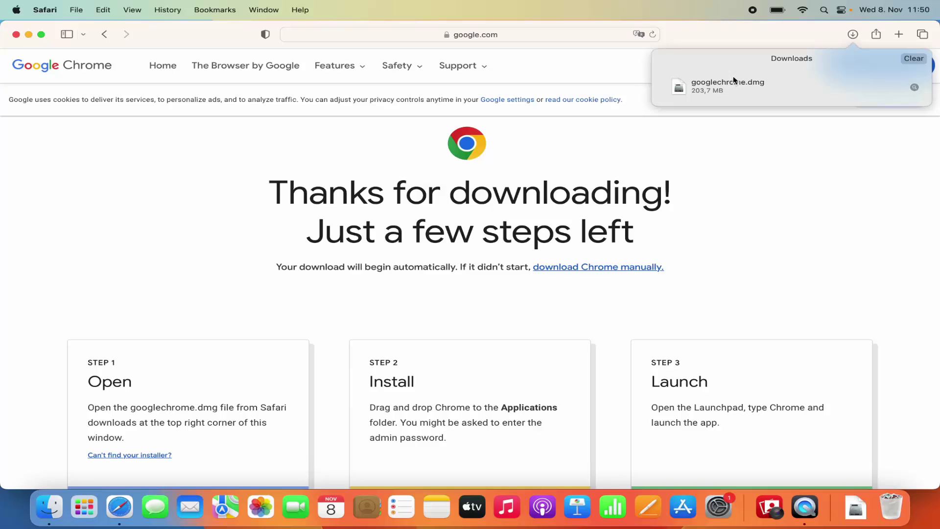
click(854, 35)
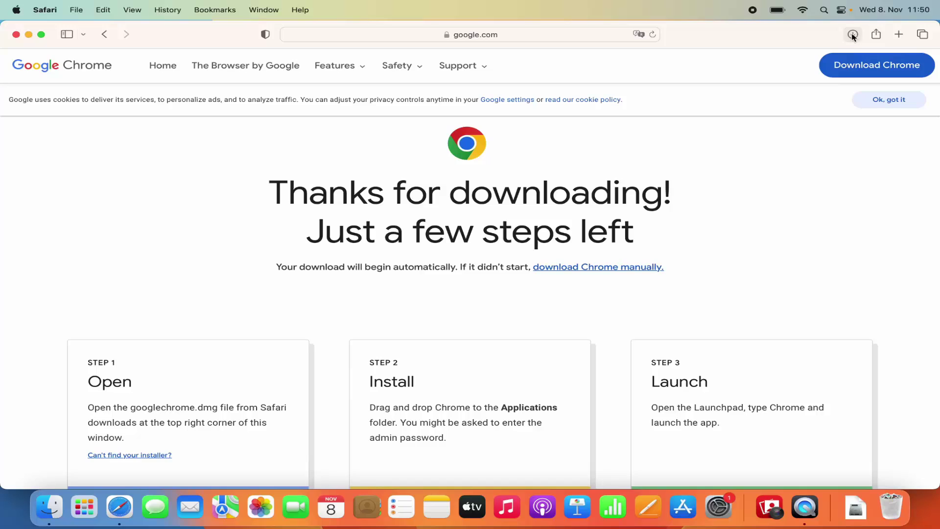
click(853, 35)
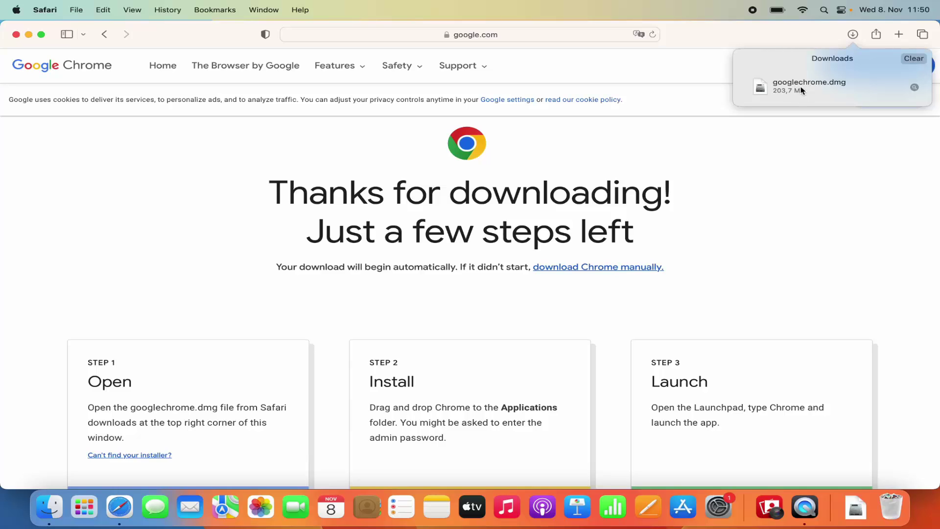
click(801, 90)
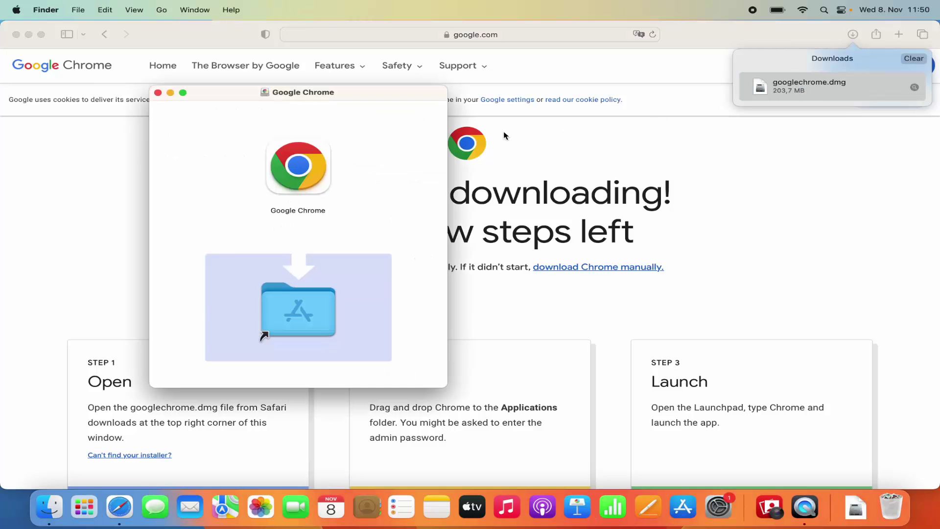
Minimise Safari and drag Google Chrome from the installer window onto the Applications folder
click(29, 35)
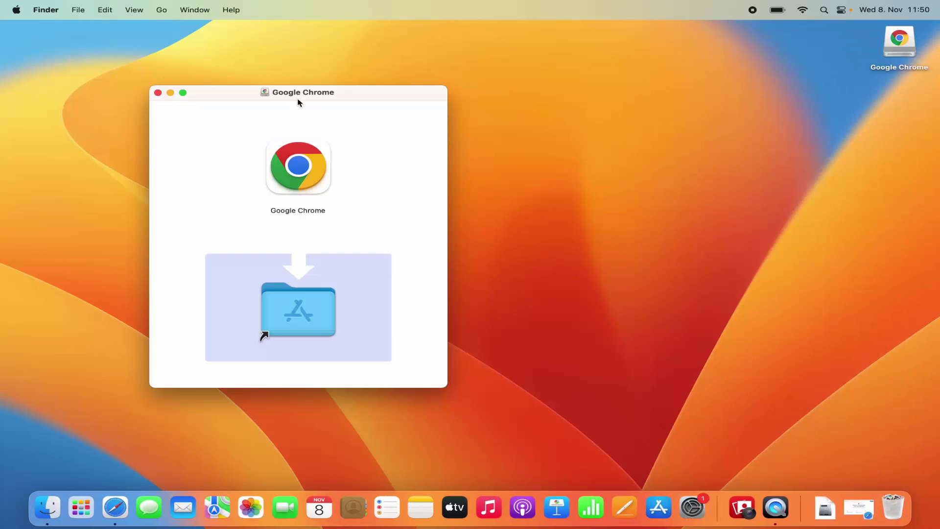
drag(308, 97, 510, 86)
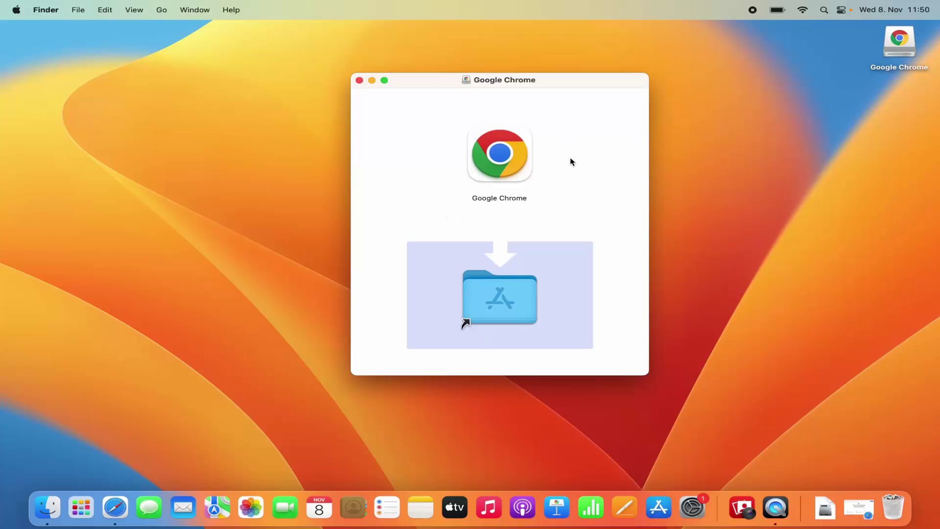
click(515, 166)
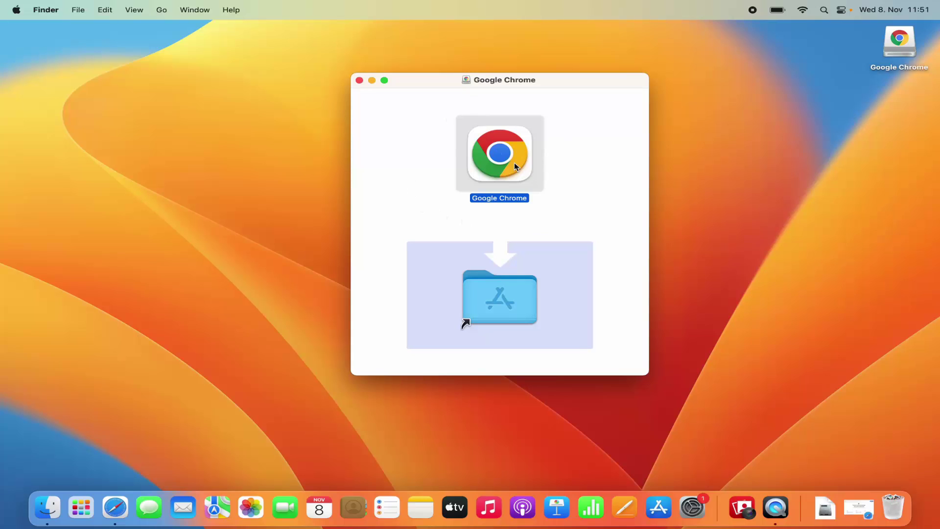
drag(515, 166, 522, 311)
Check the Applications folder in a new Finder window, close it, and find Chrome in Launchpad
click(81, 512)
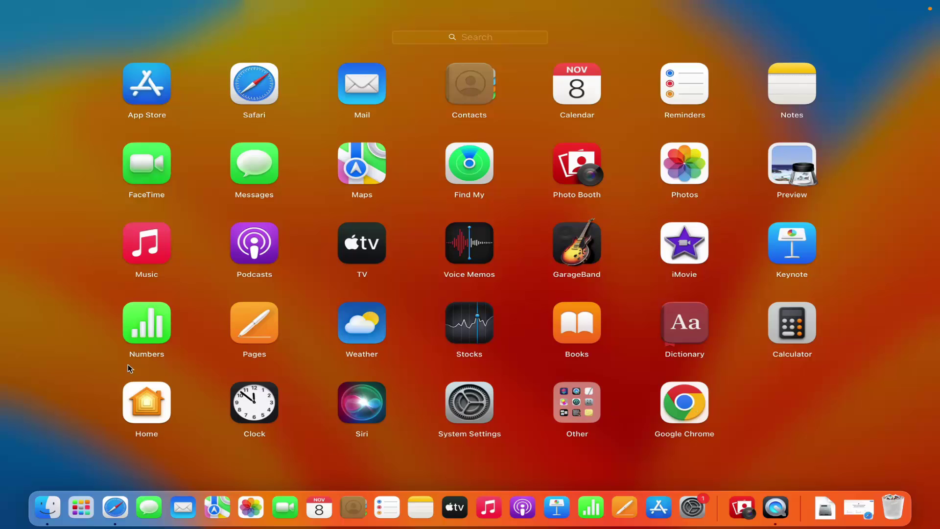
click(46, 353)
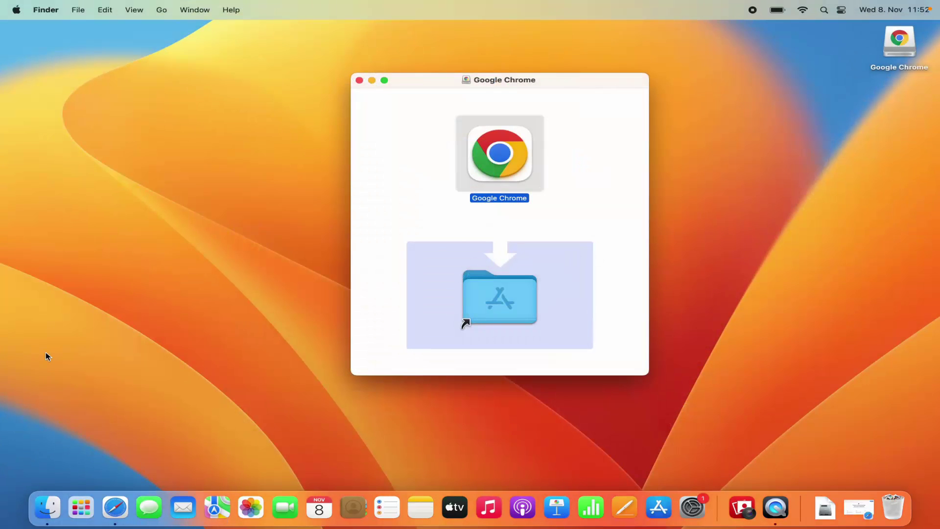
right_click(48, 507)
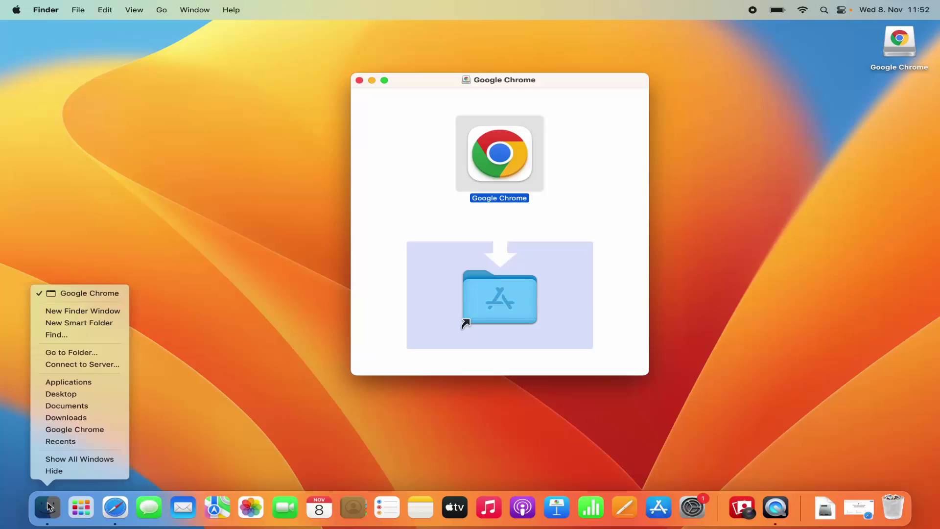
click(72, 314)
click(239, 158)
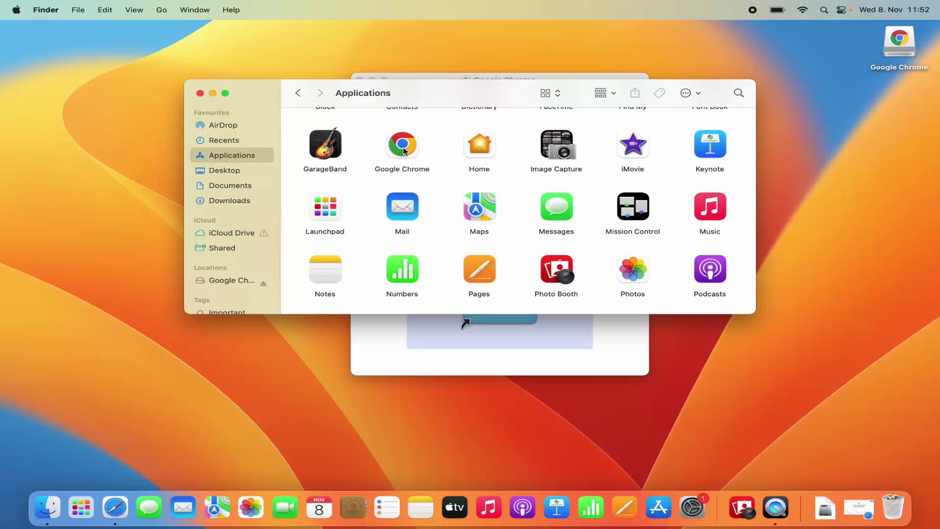
click(200, 93)
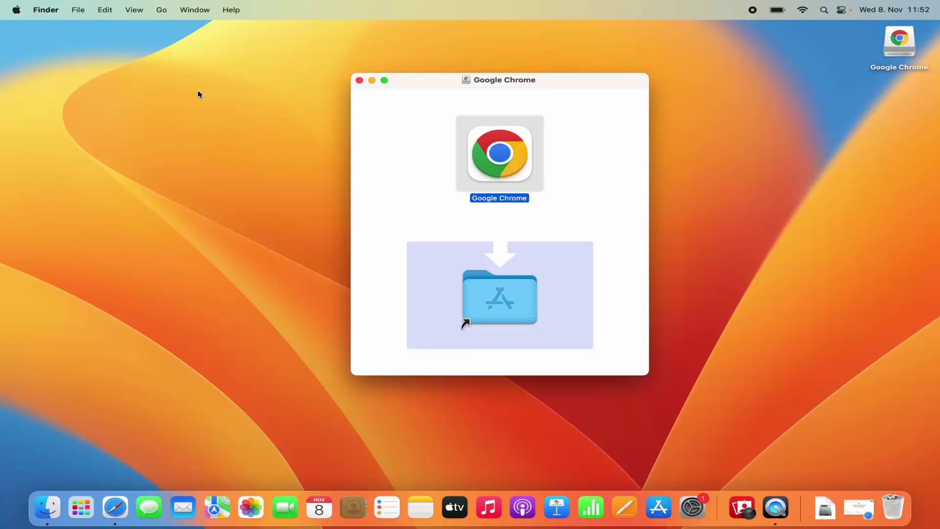
click(82, 508)
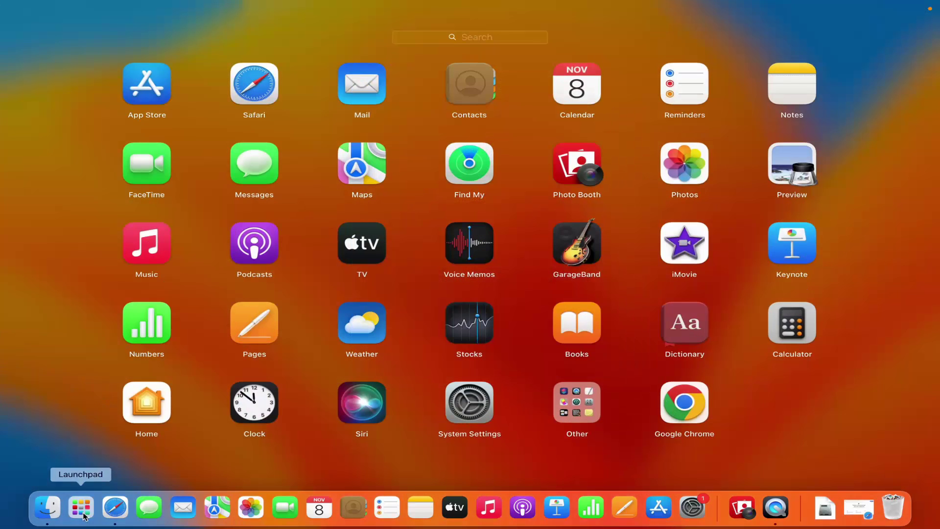
Launch Google Chrome from Launchpad and close the disk-image installer window
click(687, 407)
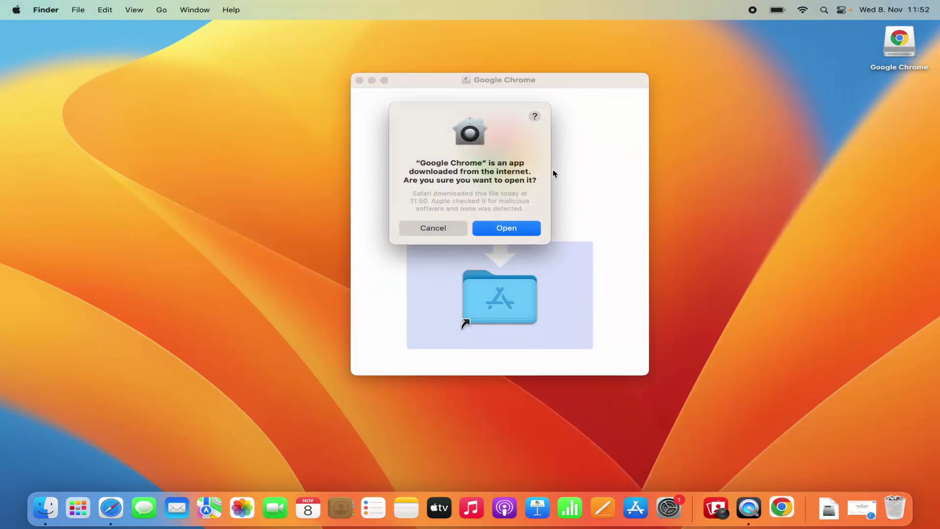
drag(507, 86, 233, 79)
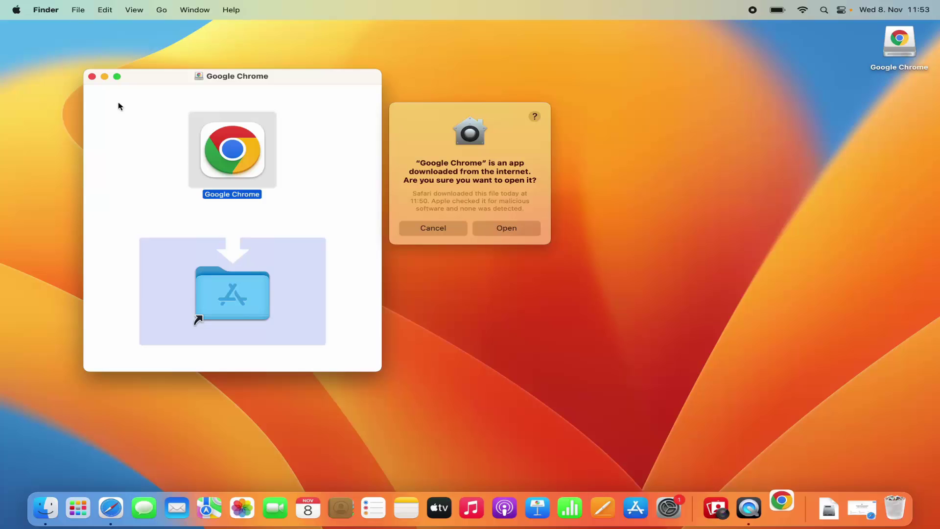
click(92, 77)
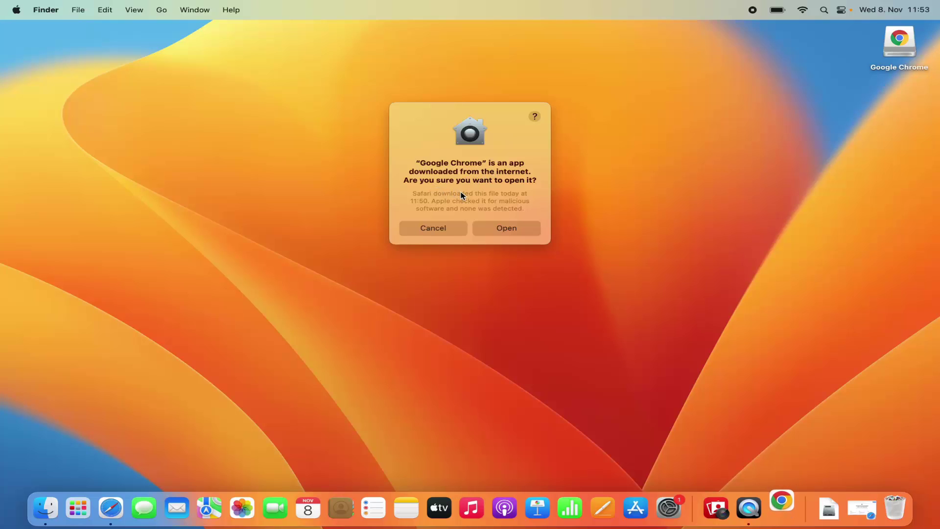
Confirm opening the downloaded Google Chrome app in the security prompt
click(499, 228)
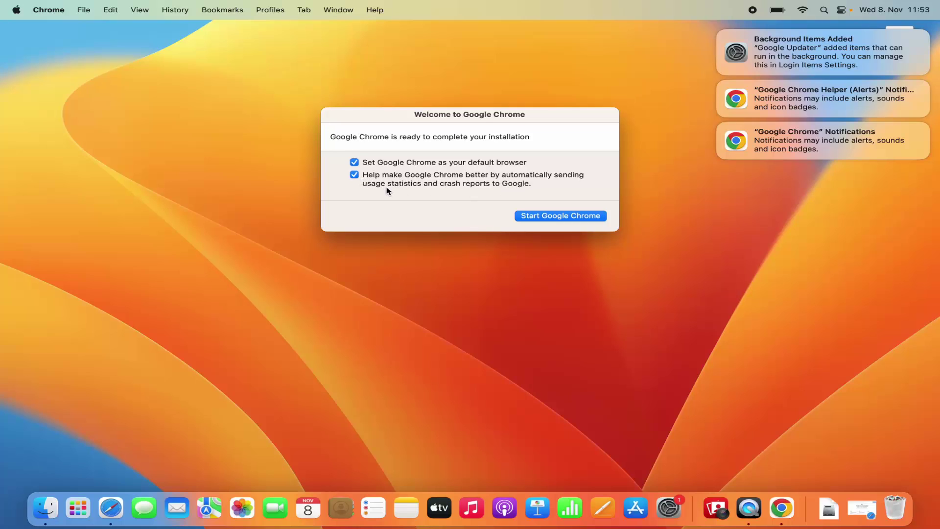
Turn off usage statistics, start Google Chrome, and make it the default browser
click(354, 175)
click(548, 218)
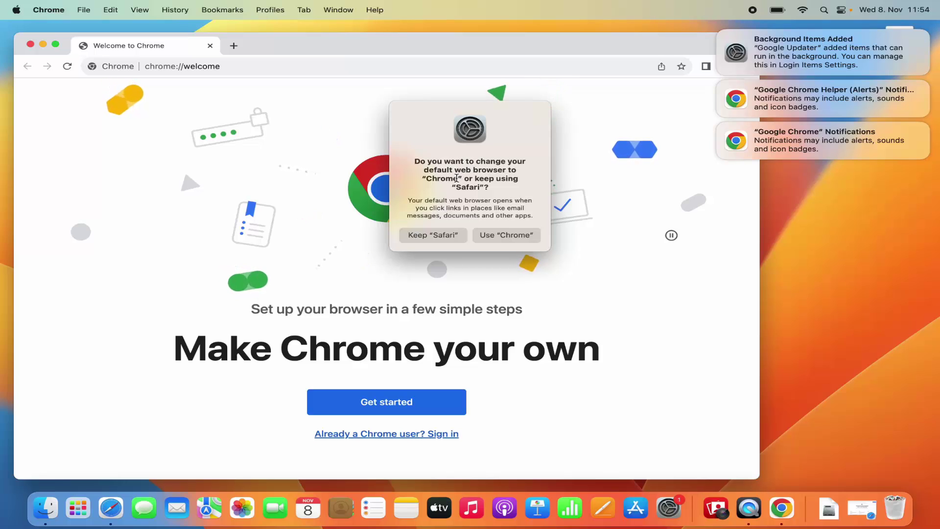
click(506, 236)
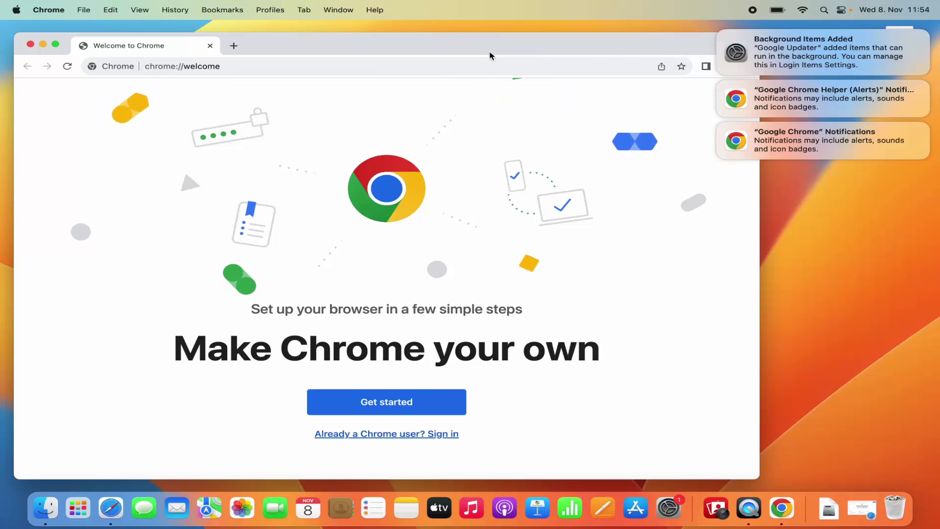
Dismiss the Chrome, Chrome Helper and background-items notifications, and enlarge the Chrome window
mouse_move(816, 60)
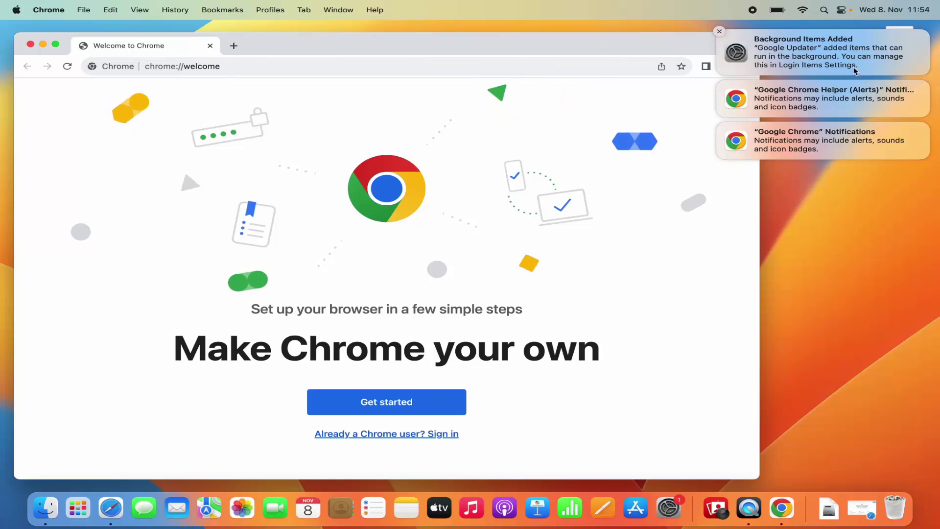
mouse_move(845, 145)
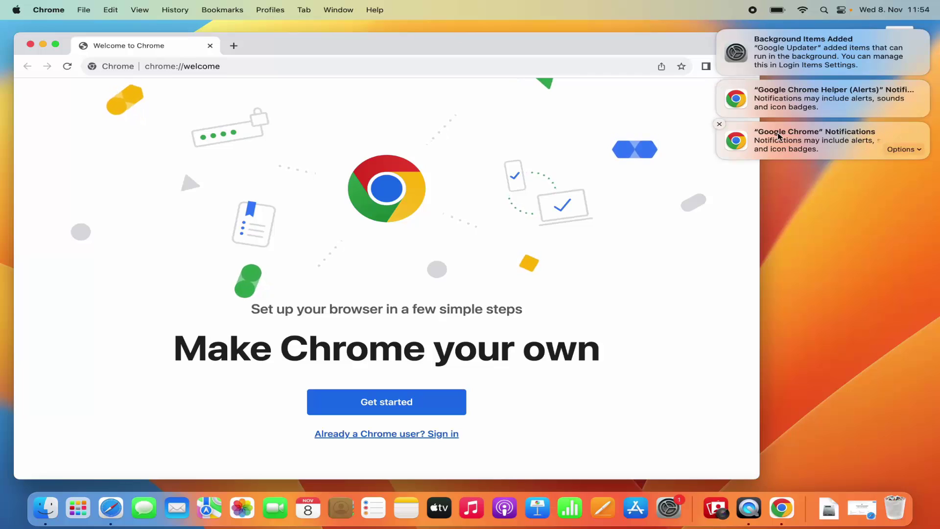
click(719, 124)
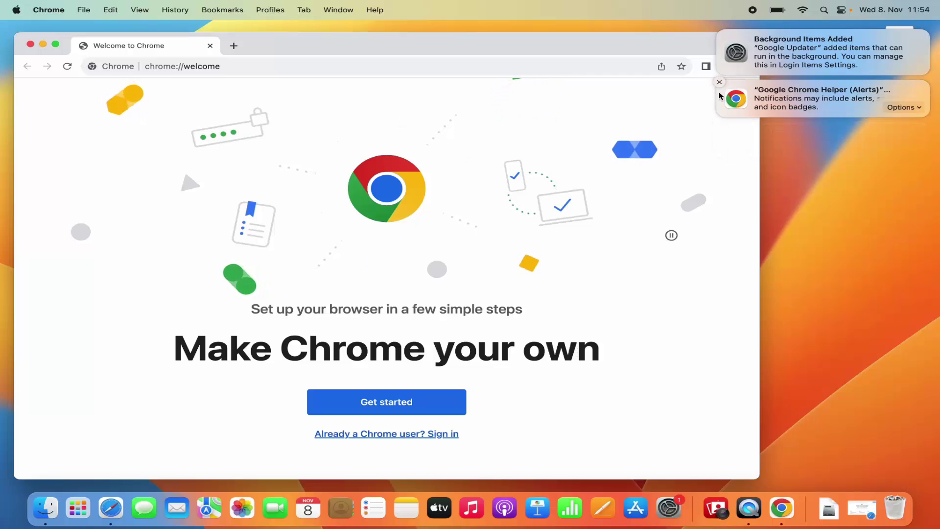
click(718, 83)
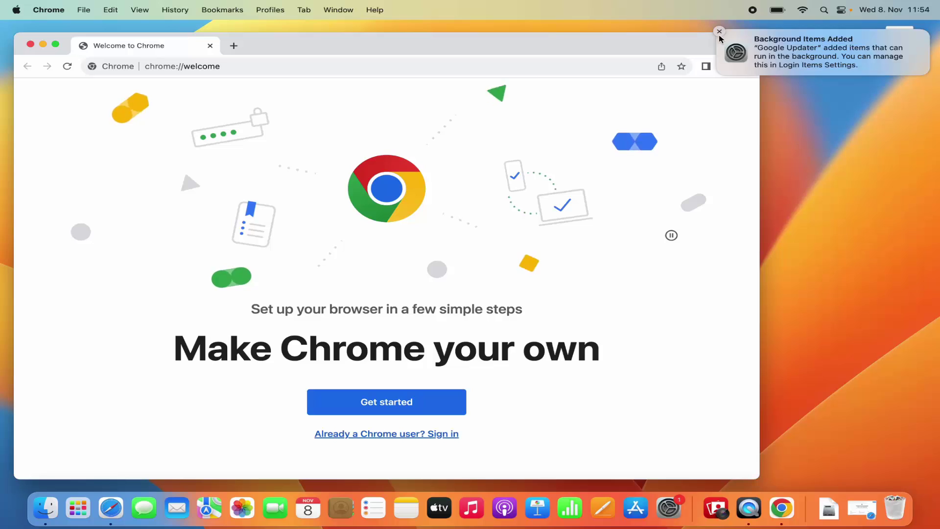
click(719, 32)
double_click(682, 43)
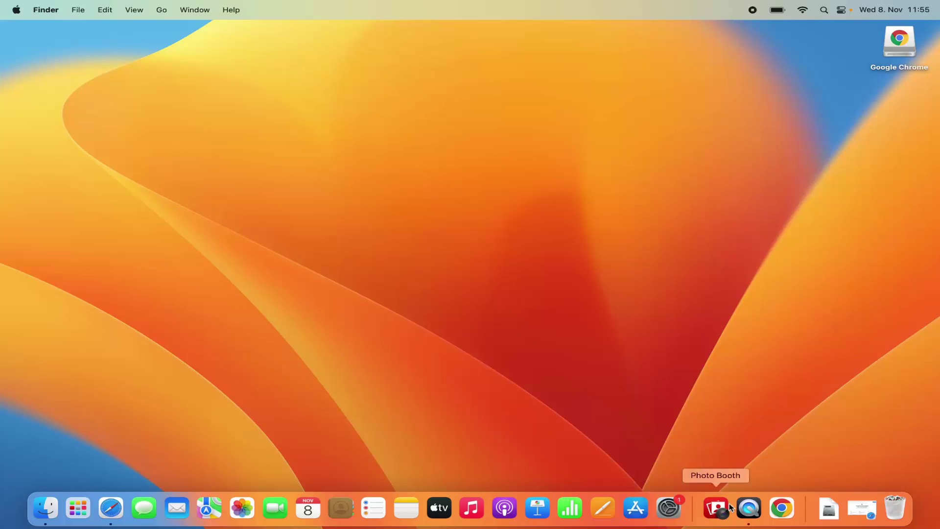
Set Google Chrome to Keep in Dock, then drag its Dock icon out
right_click(784, 508)
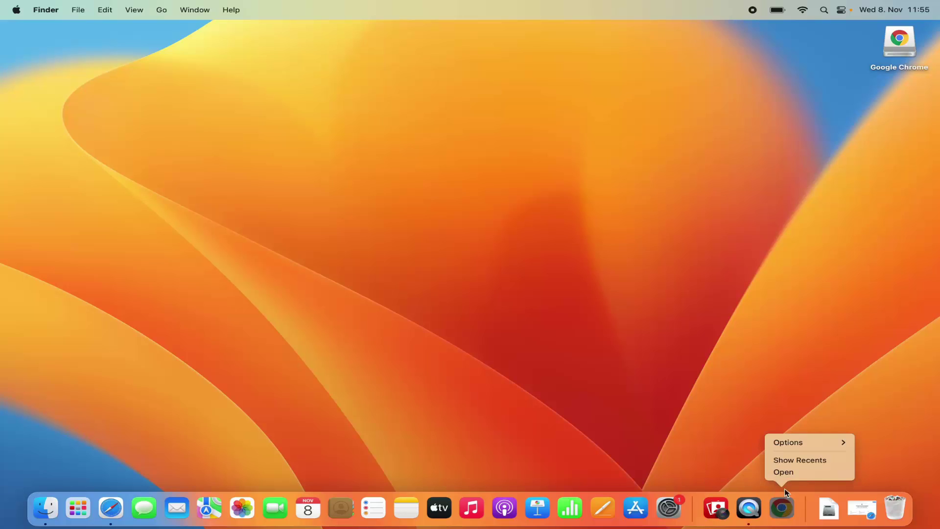
mouse_move(787, 441)
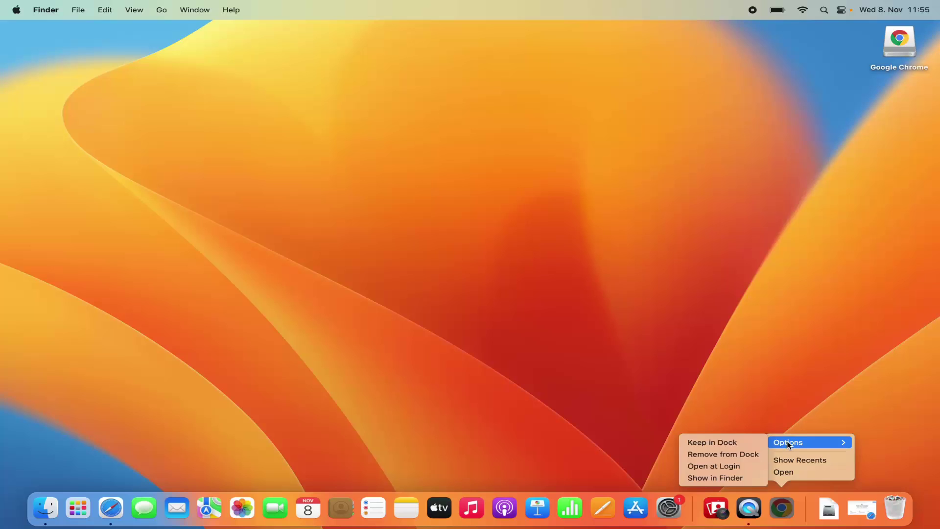
click(734, 444)
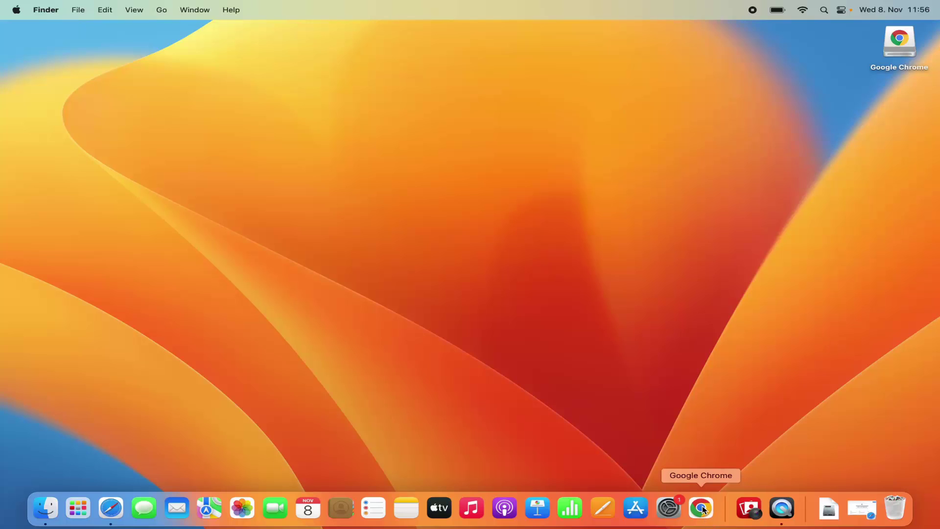
drag(703, 510, 904, 73)
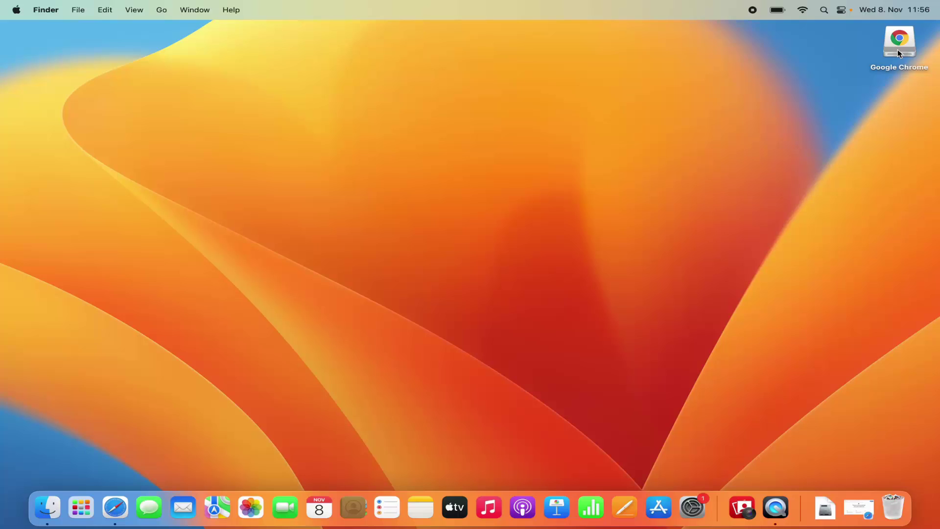
Eject the 'Google Chrome' installer disk and confirm Chrome remains in Launchpad
right_click(899, 52)
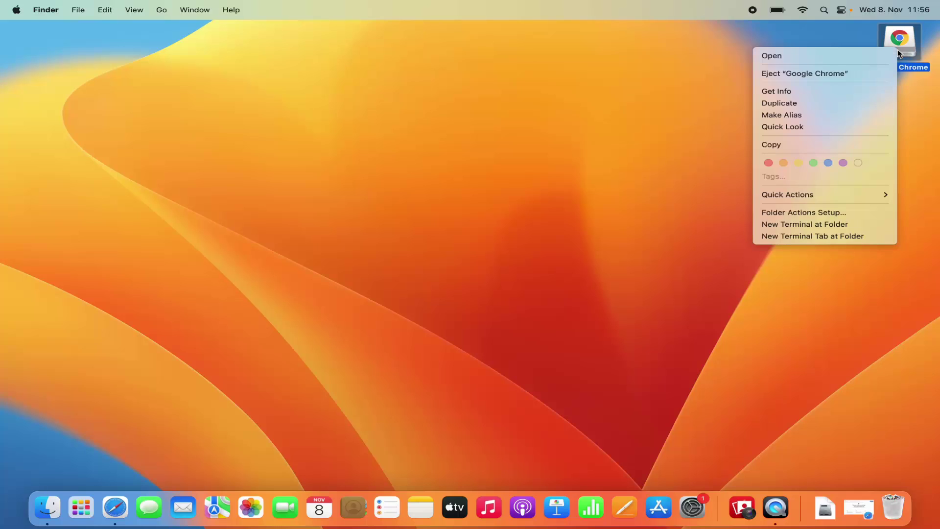
click(804, 80)
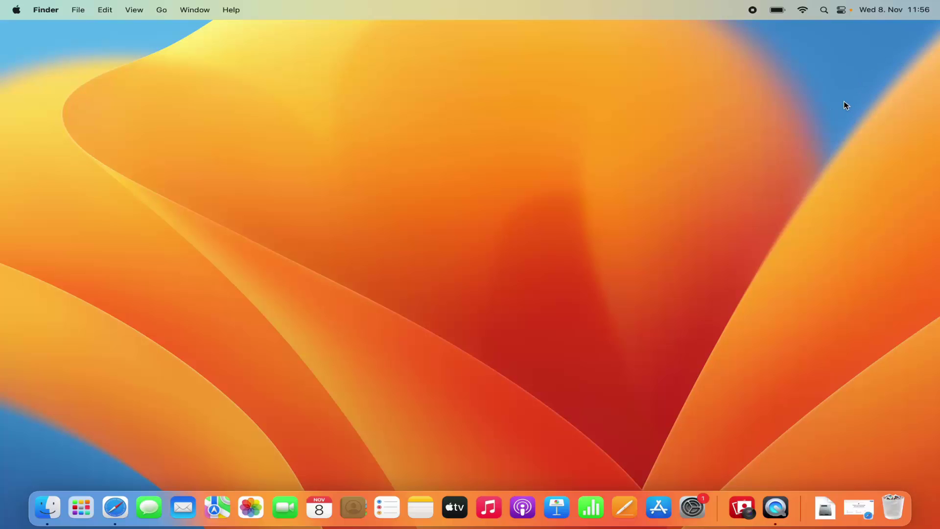
click(81, 508)
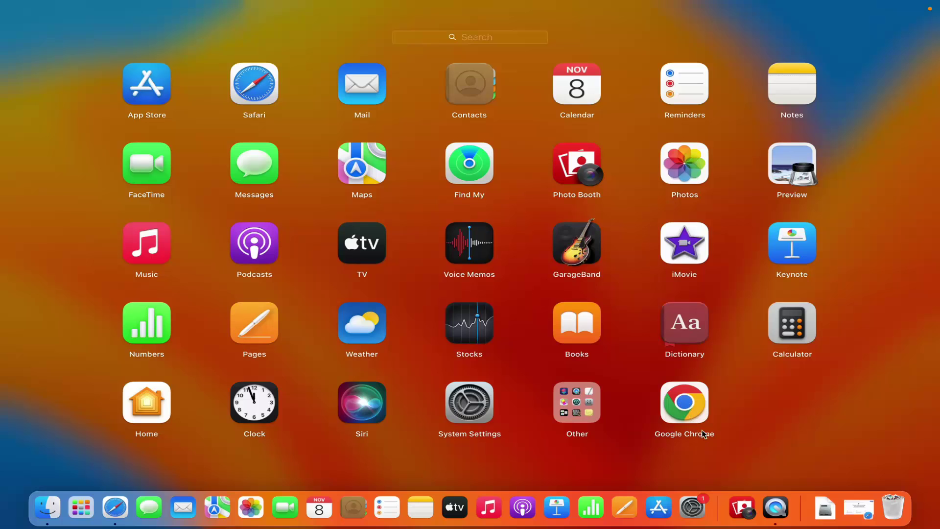
click(741, 436)
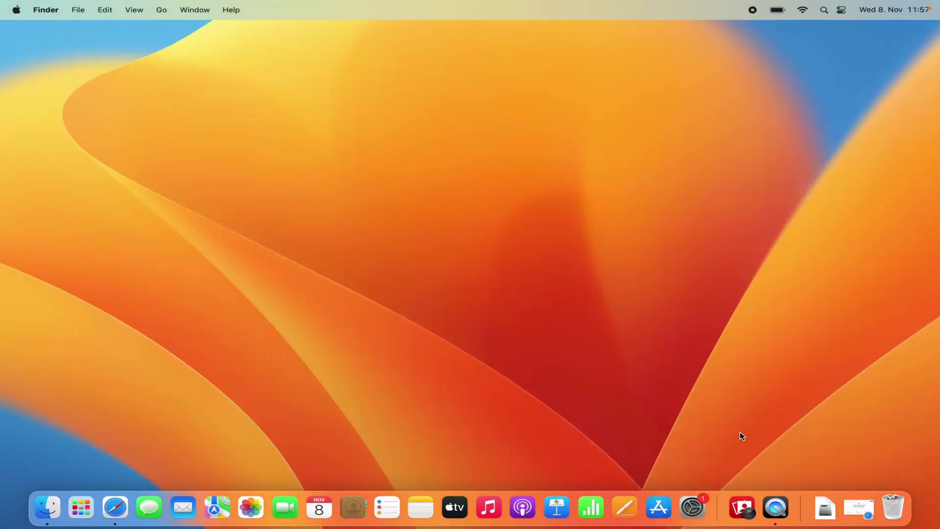